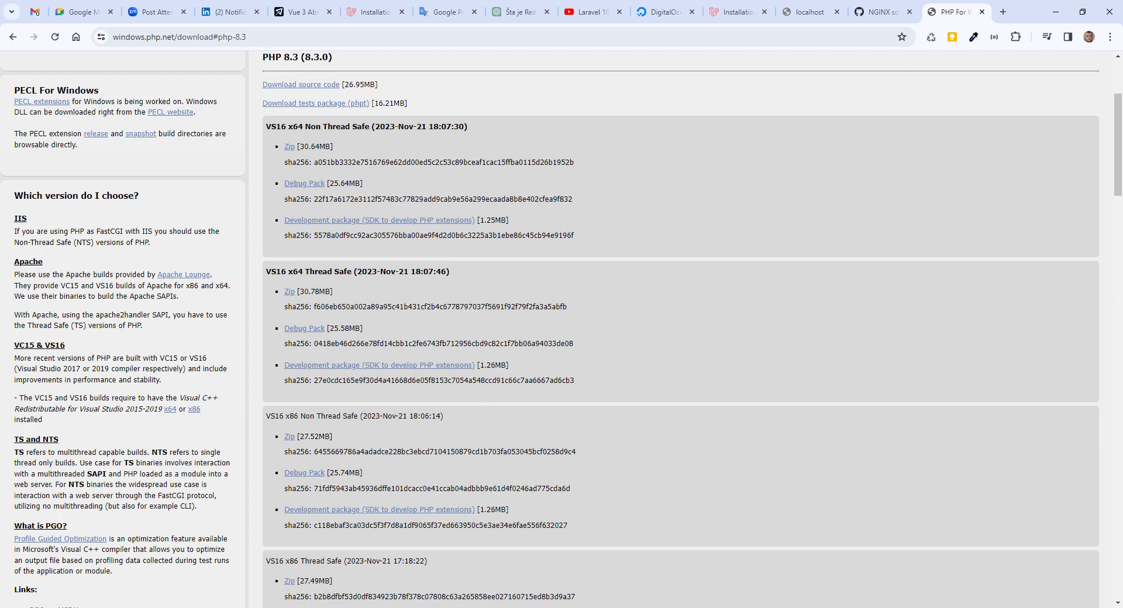
key(super)
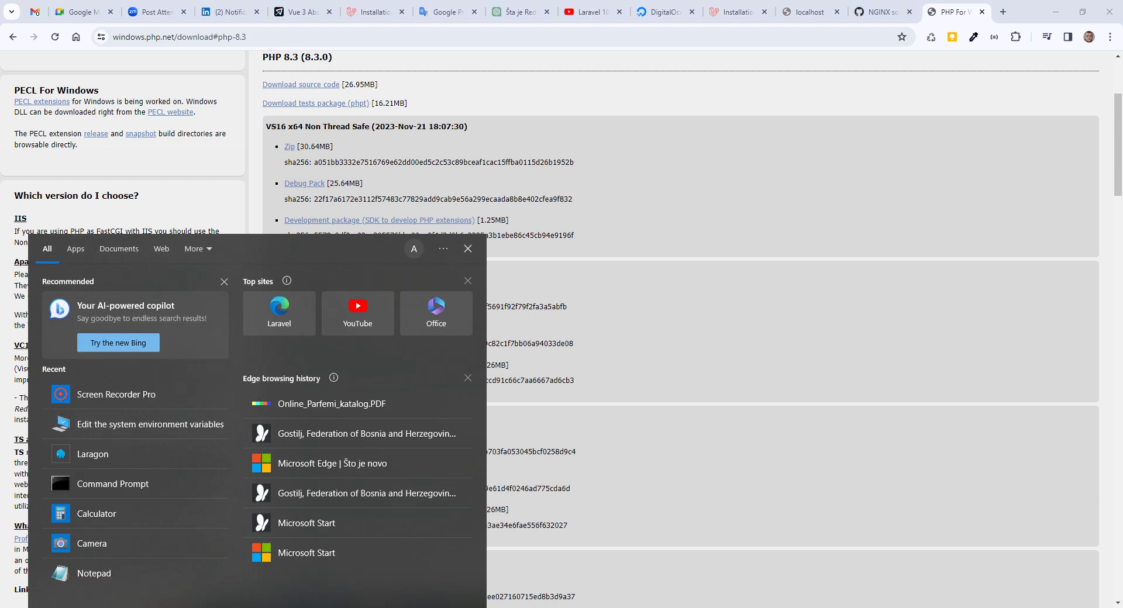
click(153, 428)
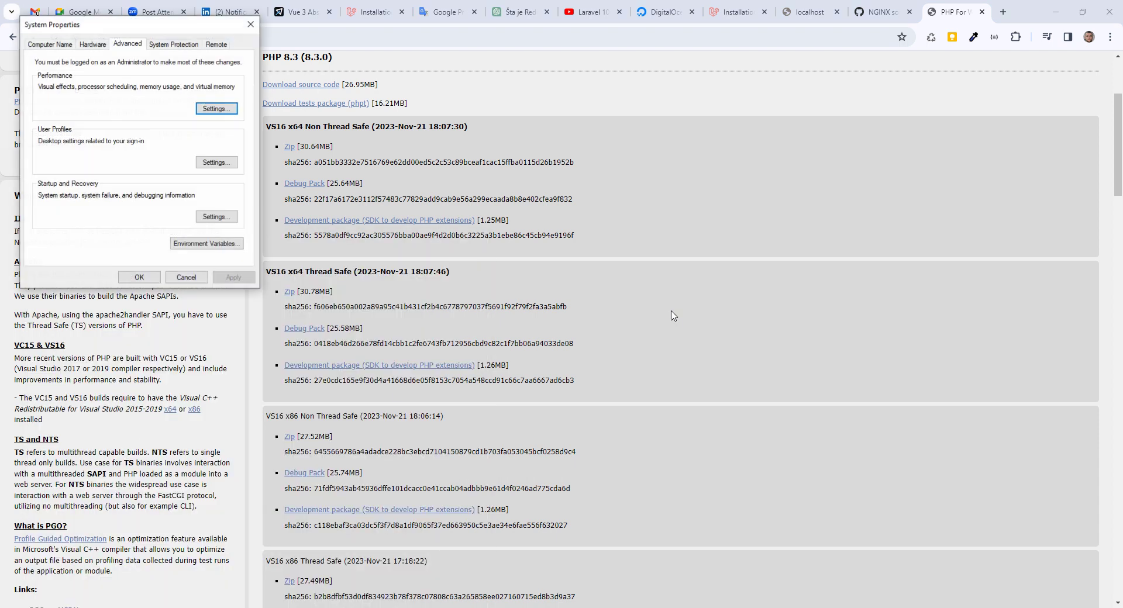
drag(110, 28, 681, 65)
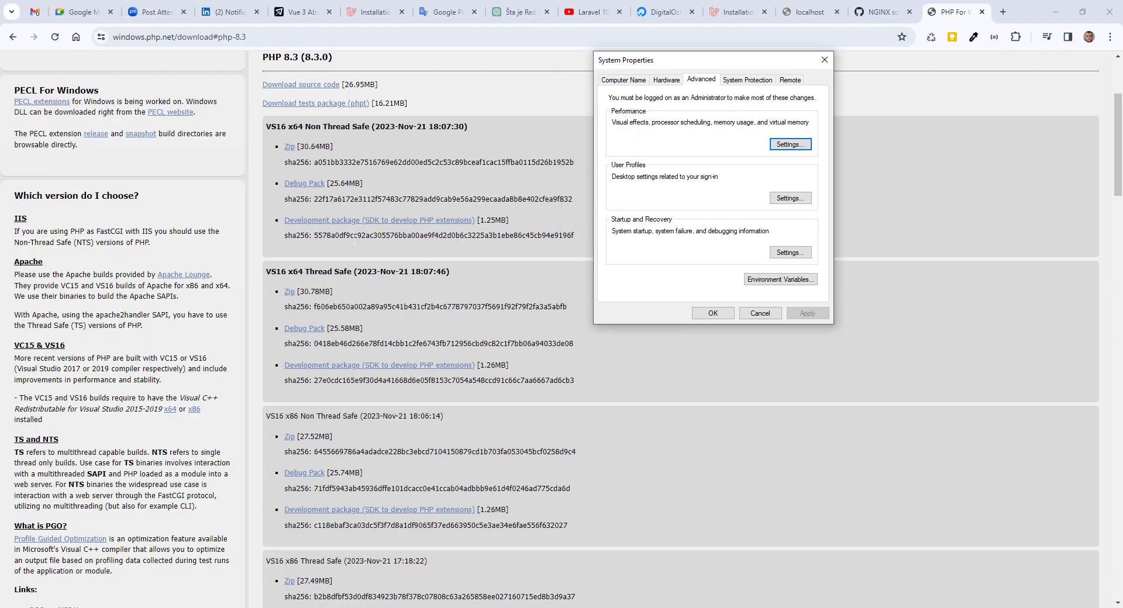
click(246, 36)
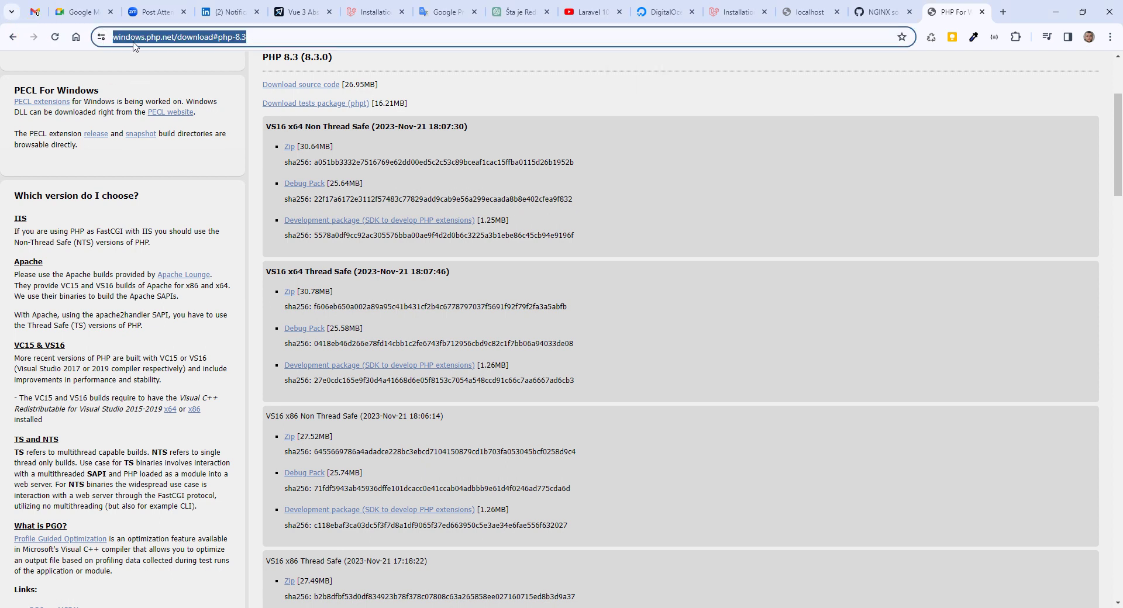
click(263, 36)
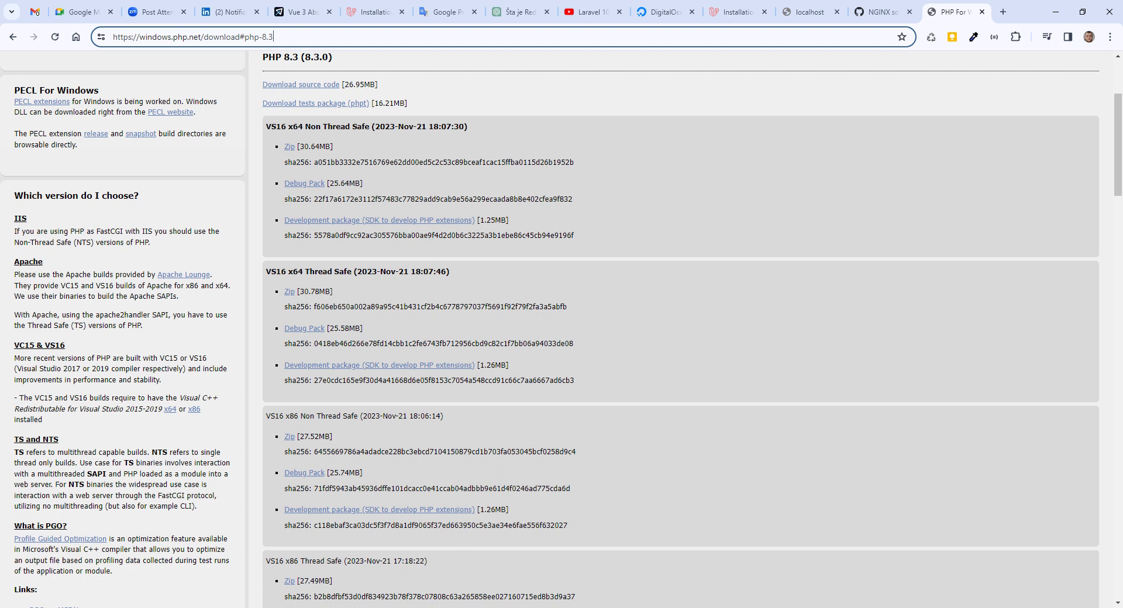
- Locate the php-8.3.0-Win32-vs16-x64 archive in Downloads and the extracted folder of the same name in C:\laragon\bin\php
click(232, 603)
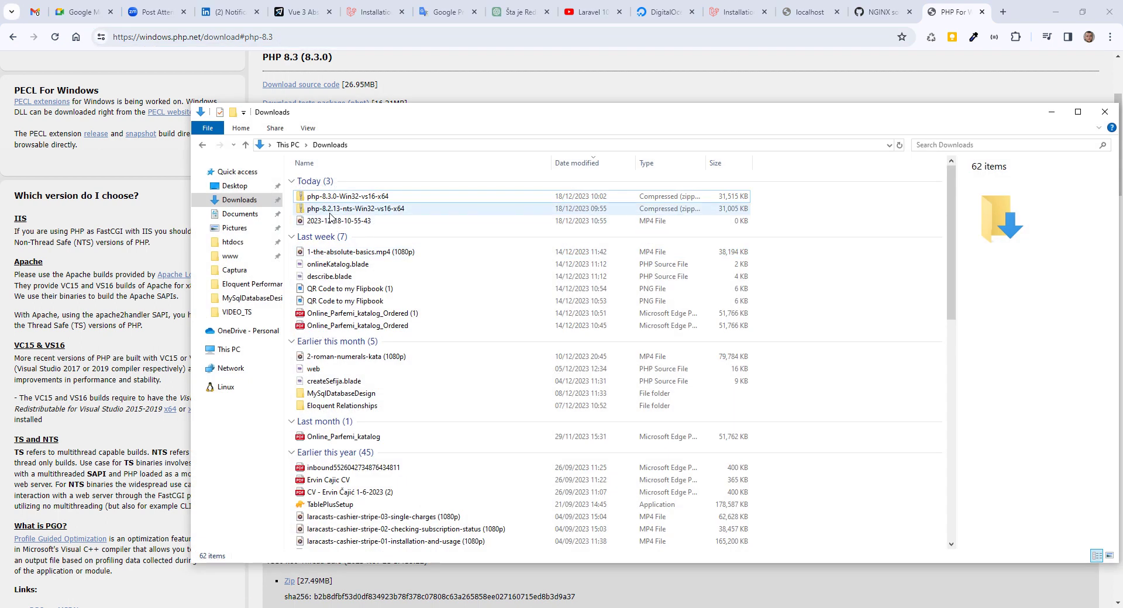
click(344, 197)
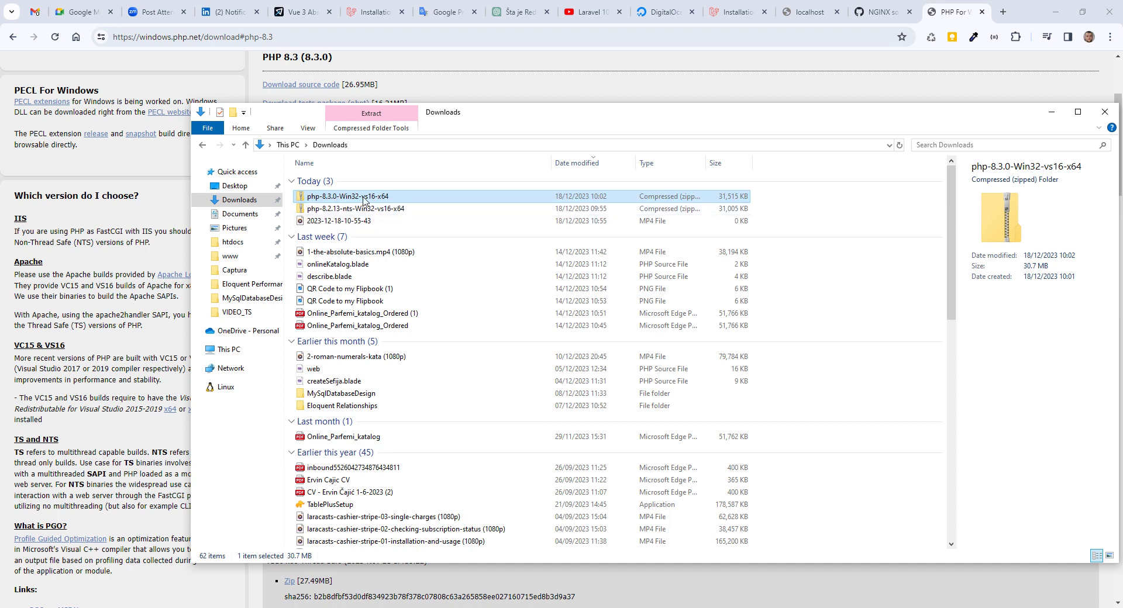
click(229, 257)
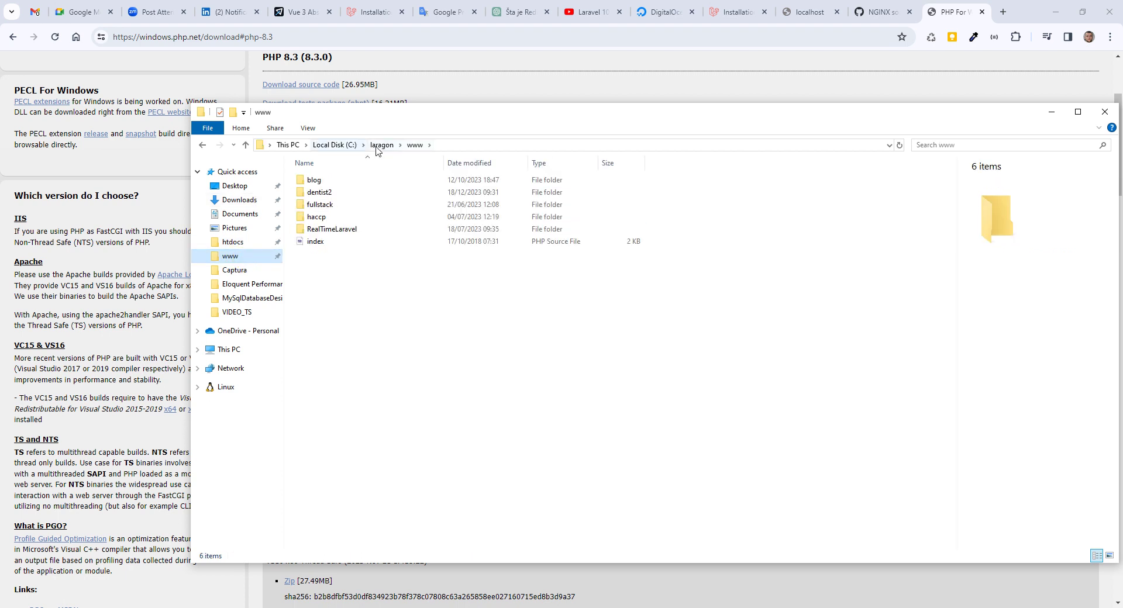
click(377, 147)
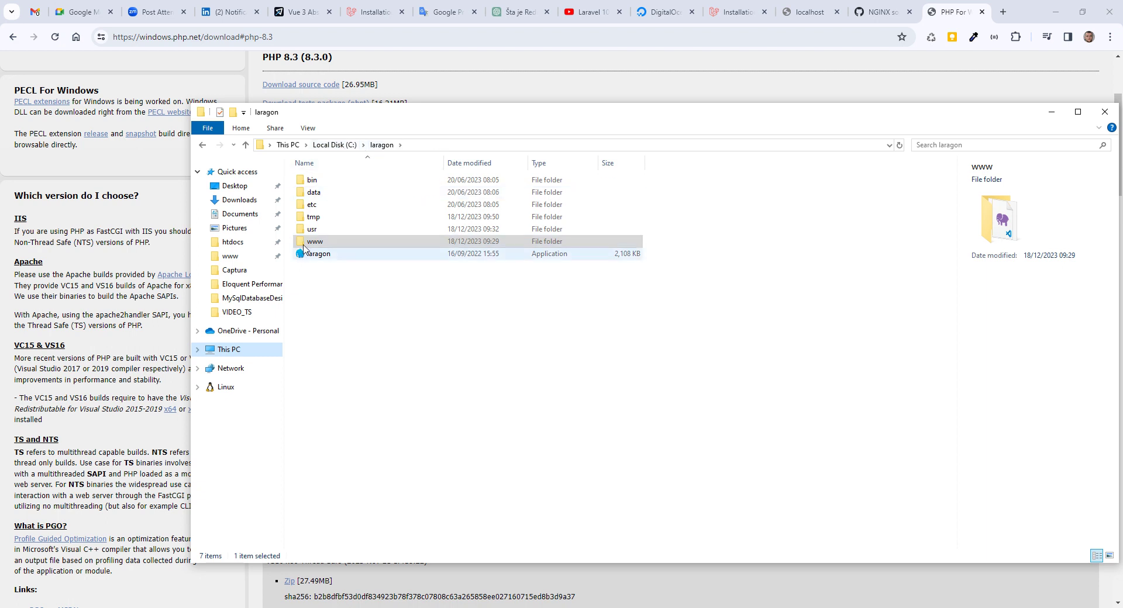
double_click(313, 181)
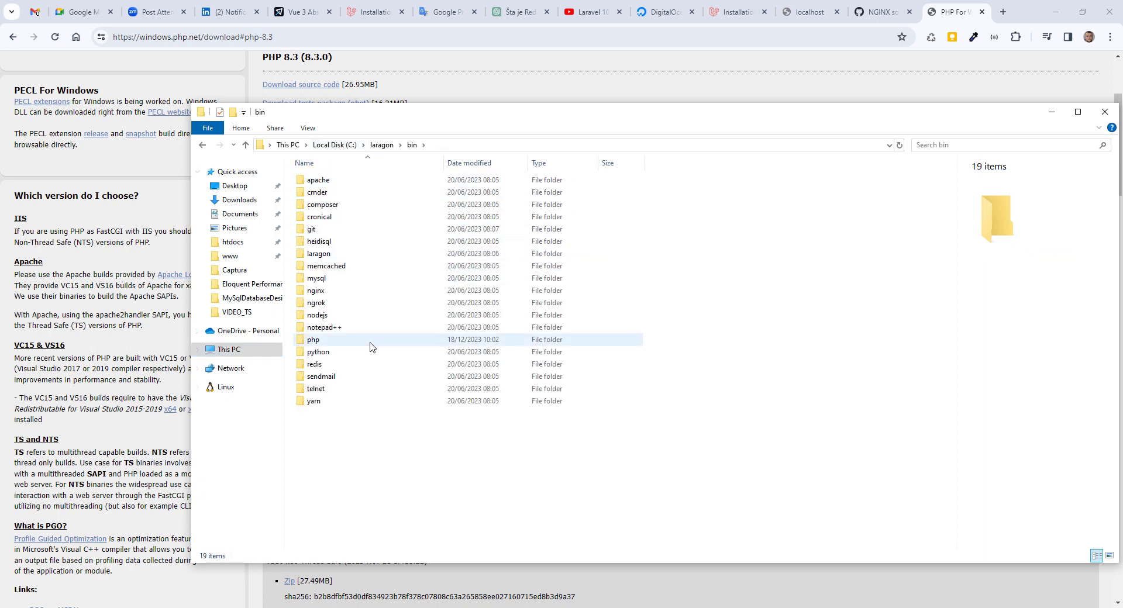
double_click(339, 339)
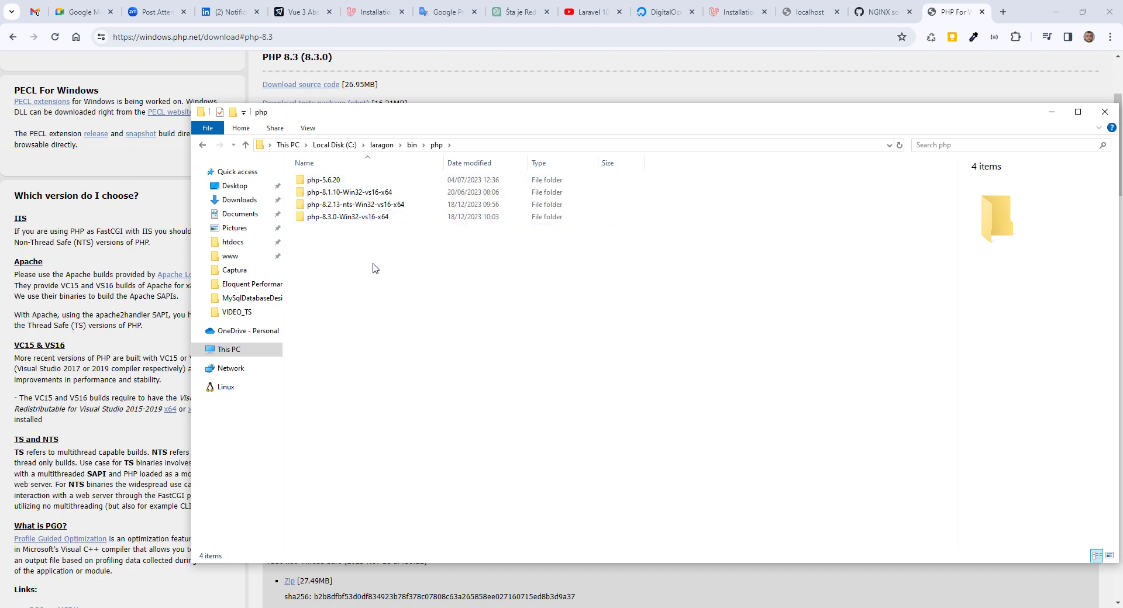
click(363, 218)
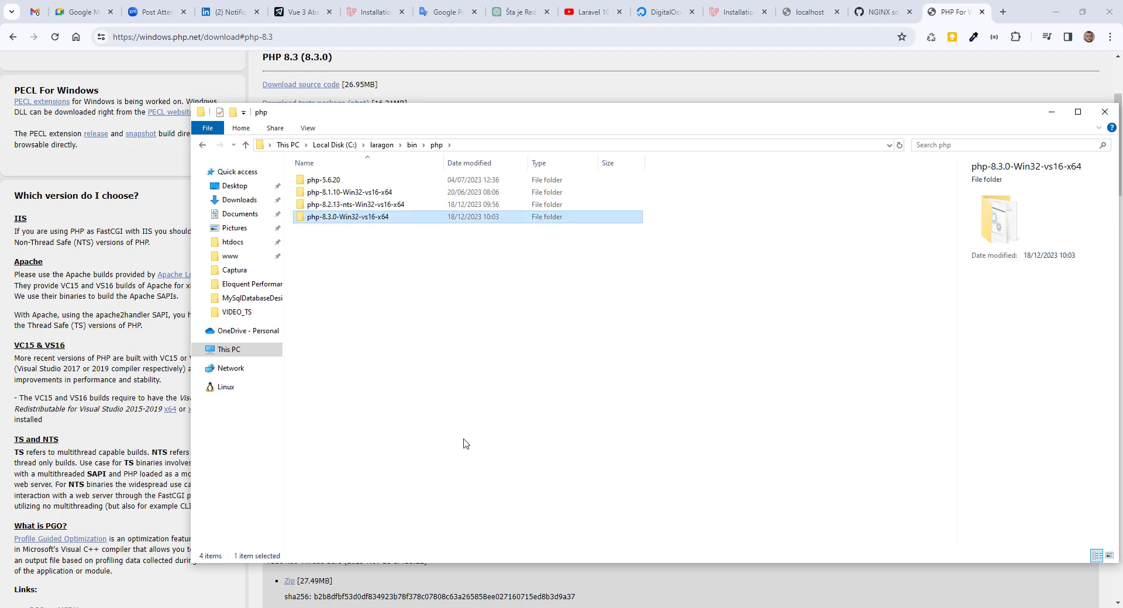
click(460, 287)
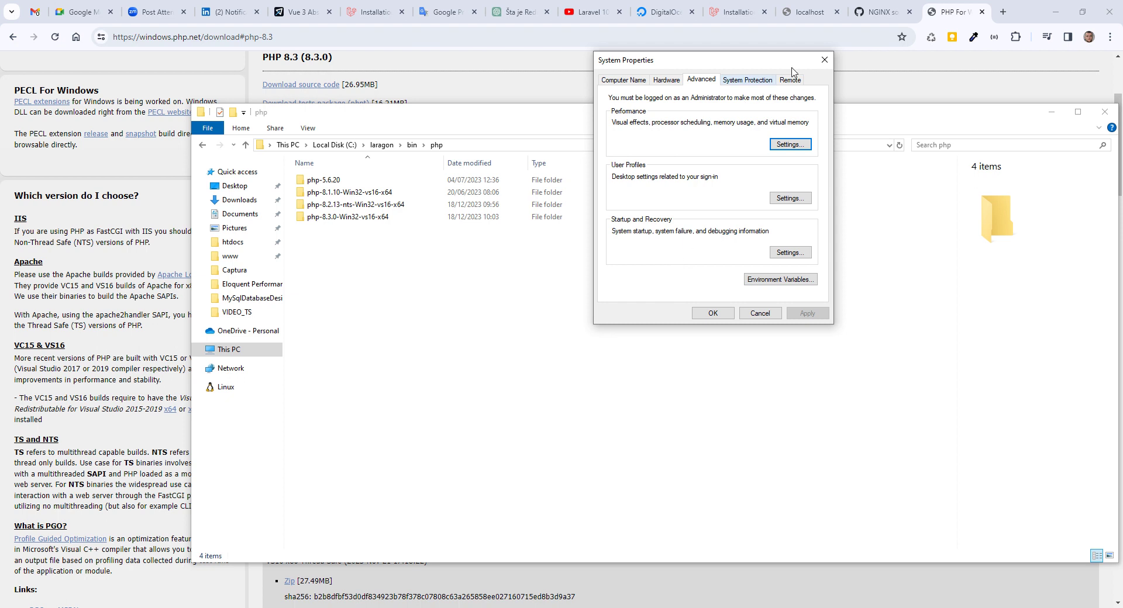
- Open the system Path environment variable for editing and select the C:\laragon\bin\php\php-8.3.0-Win32-vs16-x64 entry
click(823, 59)
key(super)
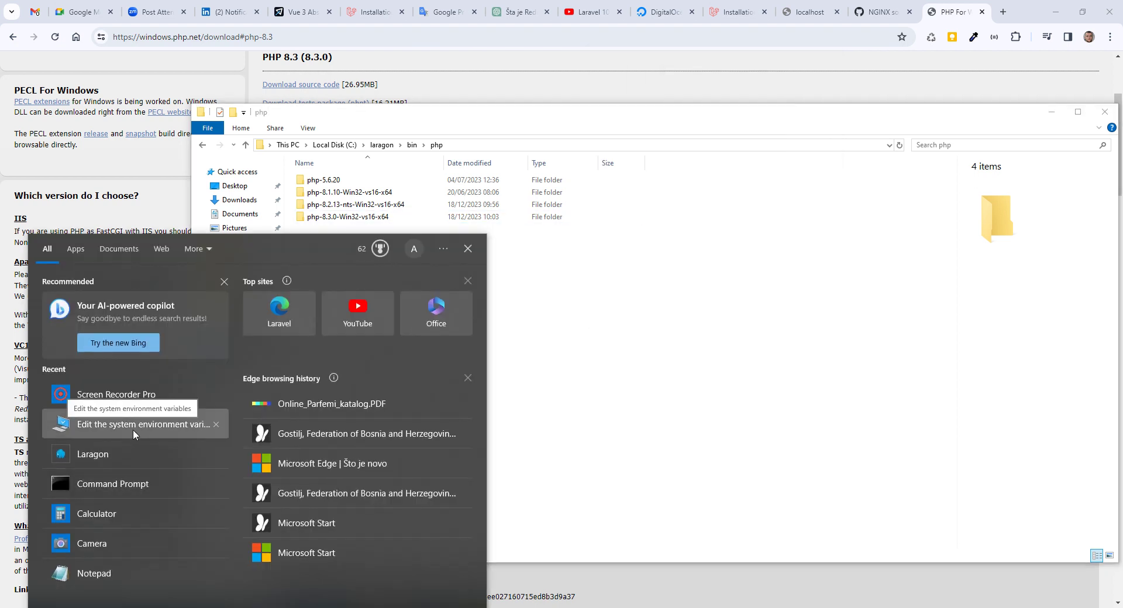
click(143, 424)
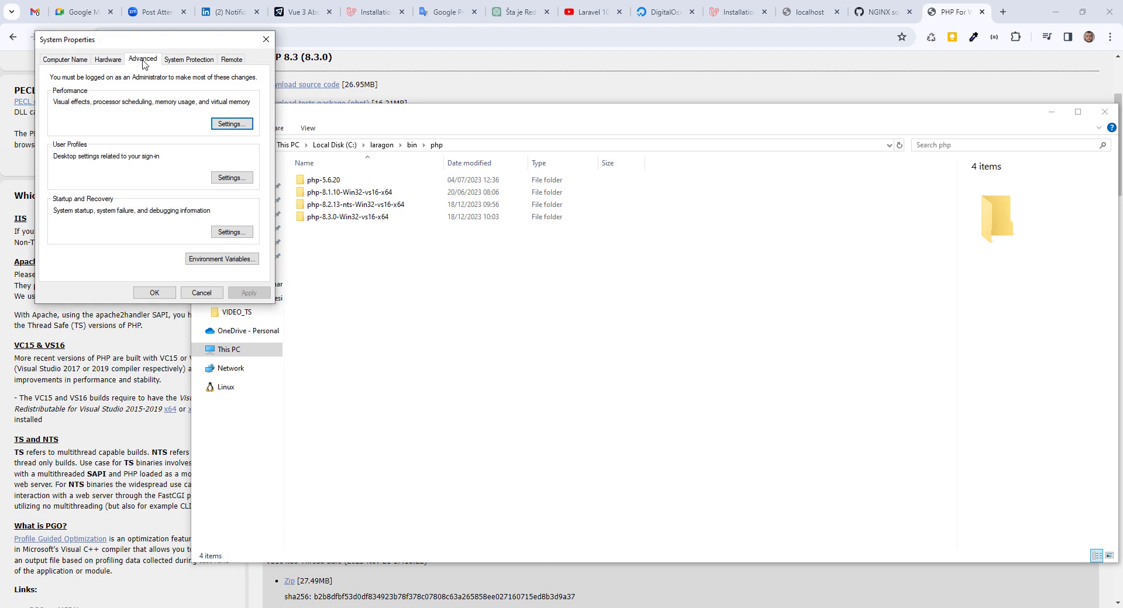
click(214, 260)
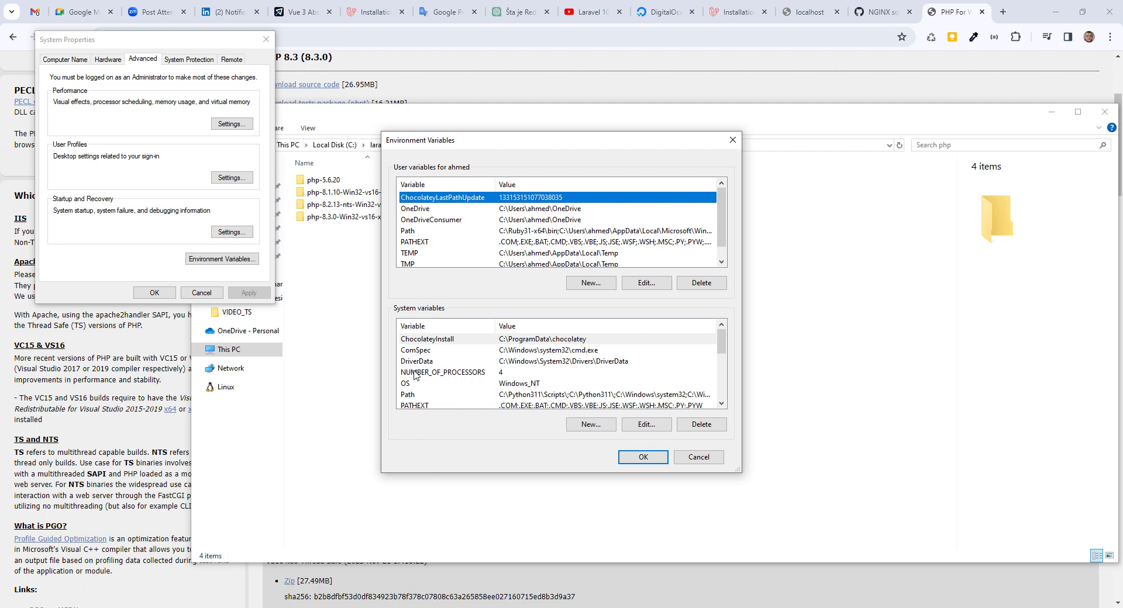
click(415, 396)
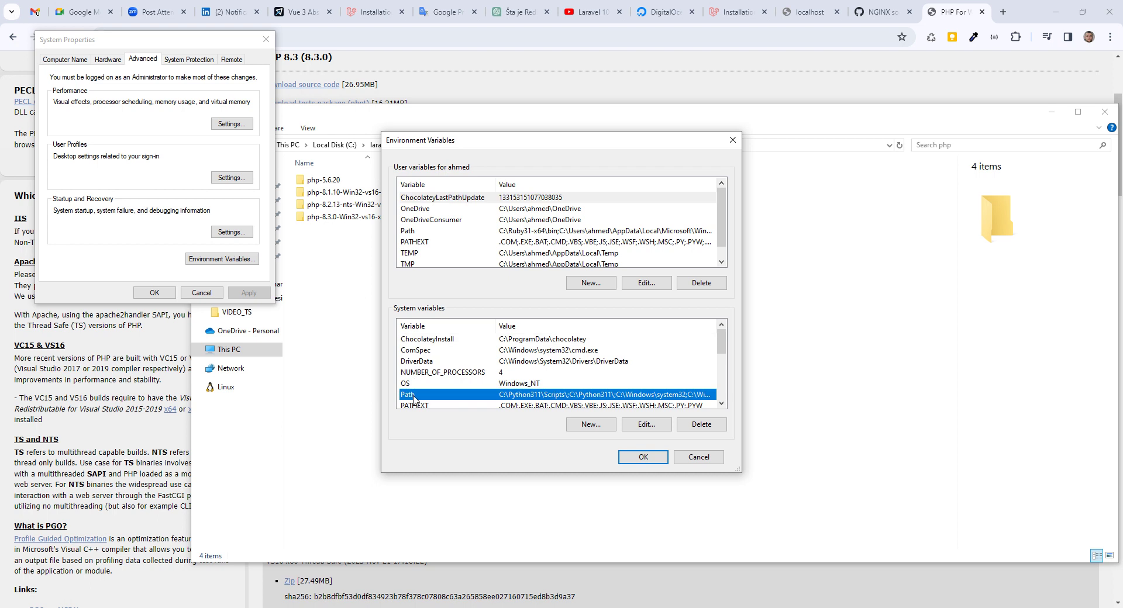
click(646, 426)
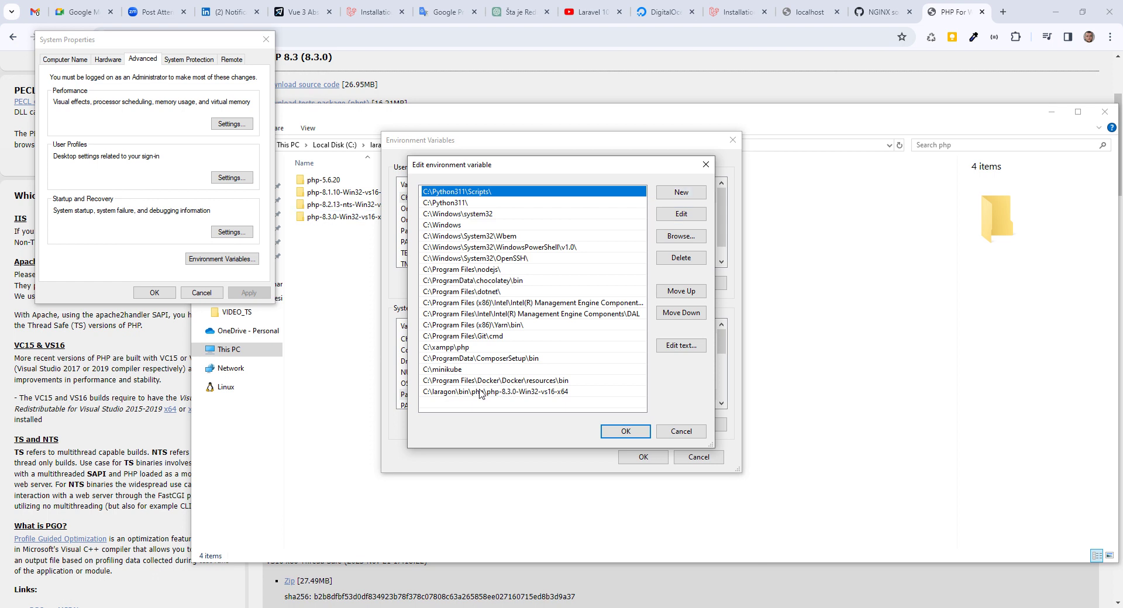
click(499, 392)
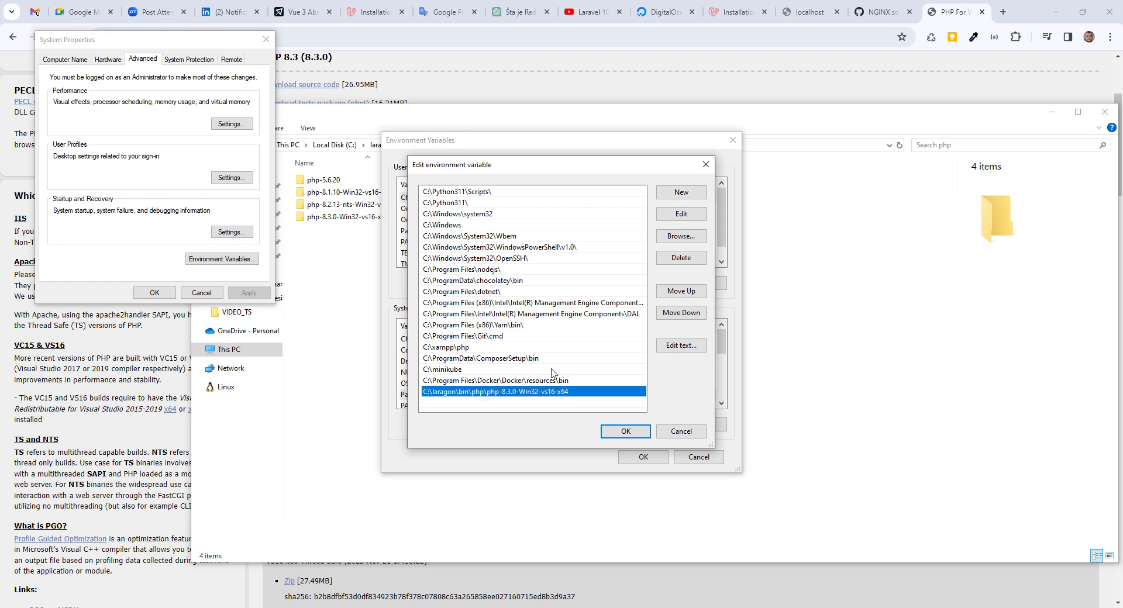
- Open the php-8.3.0-Win32-vs16-x64 folder in File Explorer and select its full path
click(320, 280)
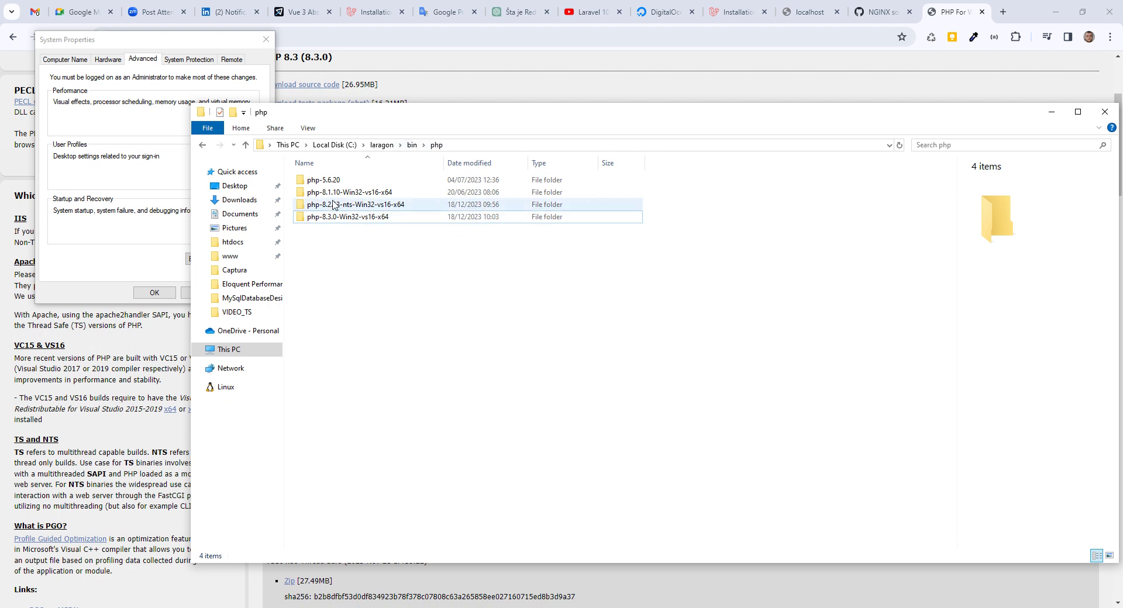
double_click(351, 218)
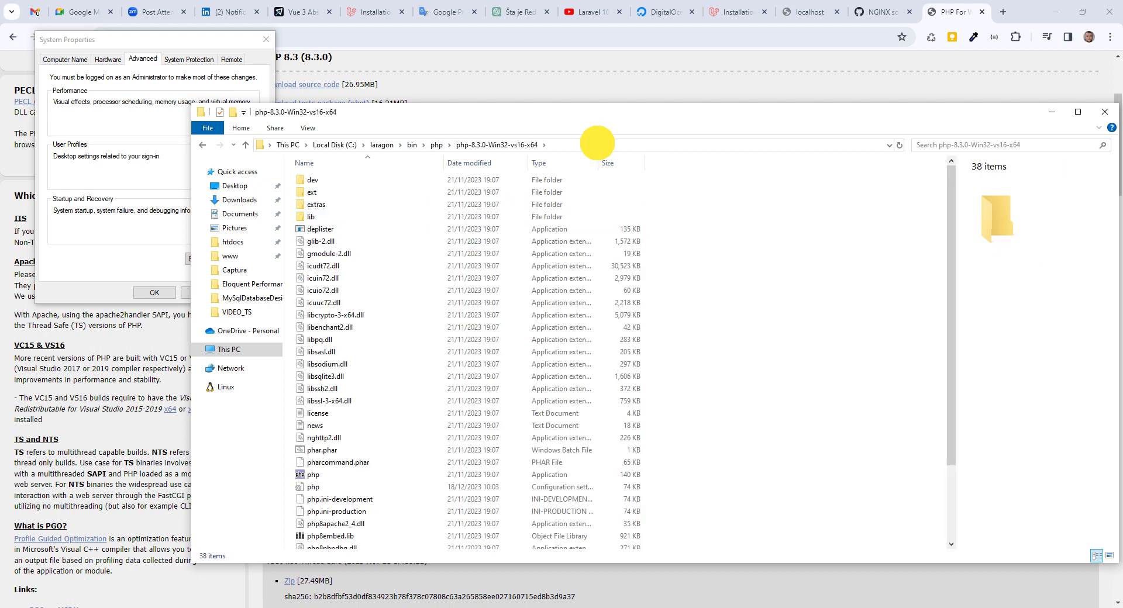
click(596, 144)
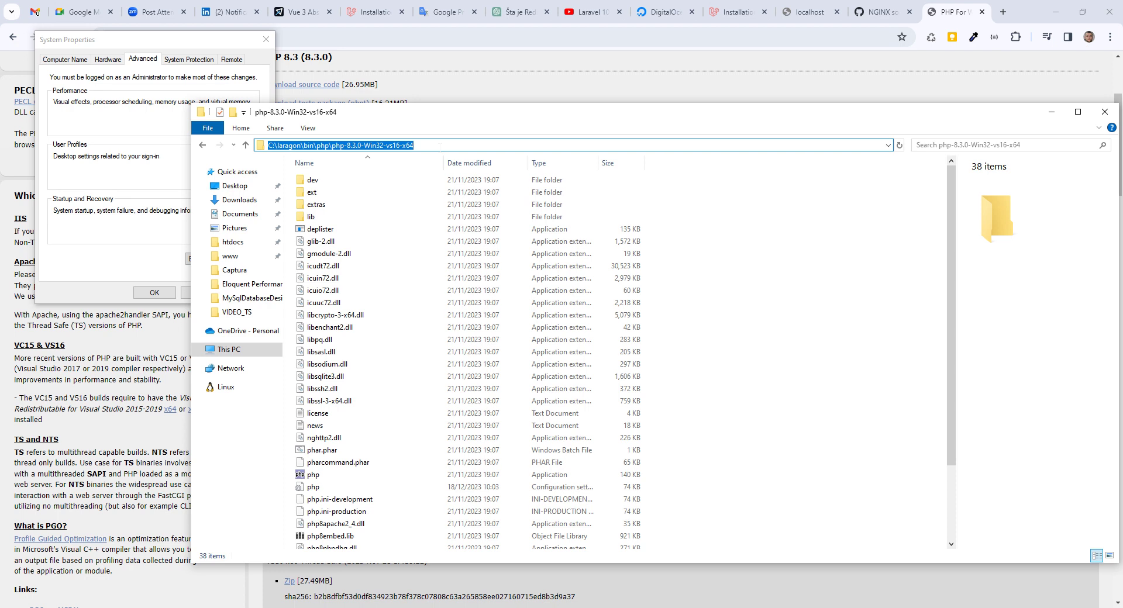
- Return to the system Path variable and accept it with the PHP 8.3.0 entry, closing all the system settings dialogs
click(1051, 112)
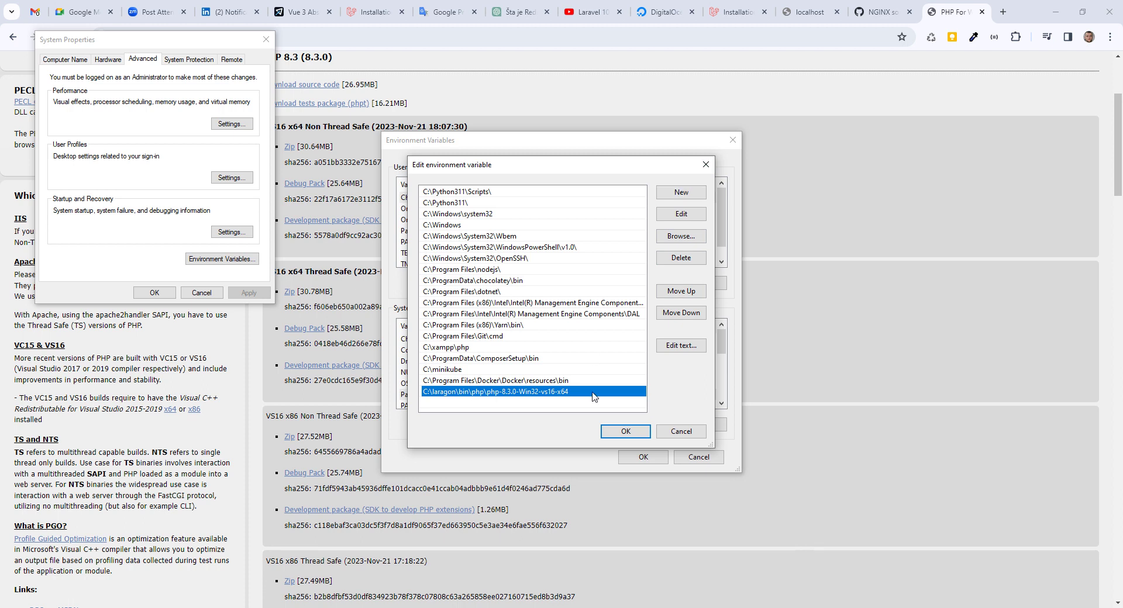
click(626, 433)
click(643, 457)
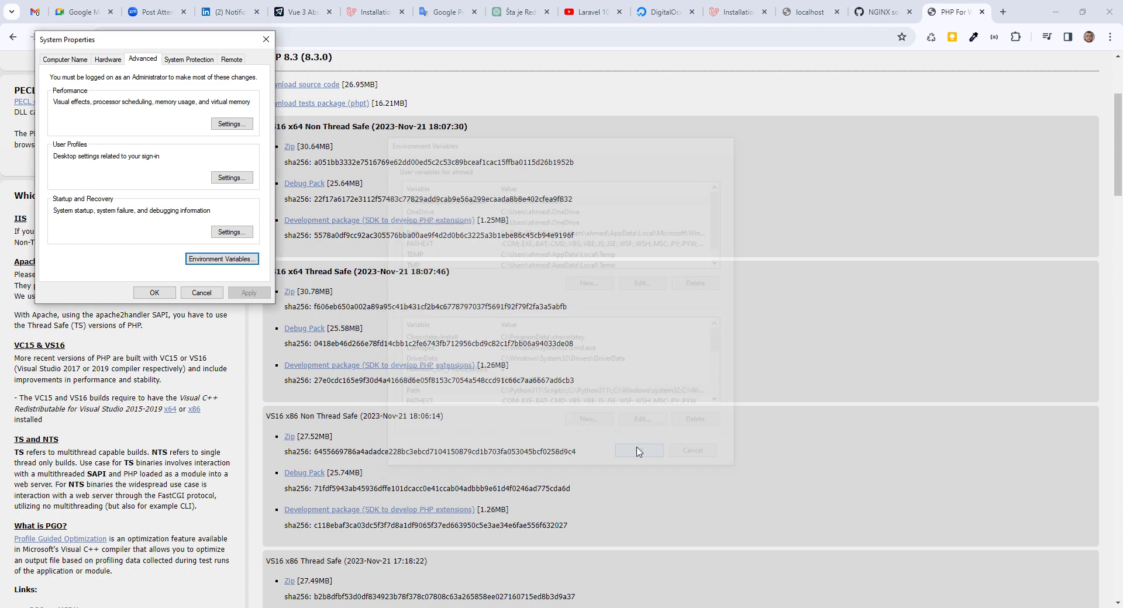
click(154, 293)
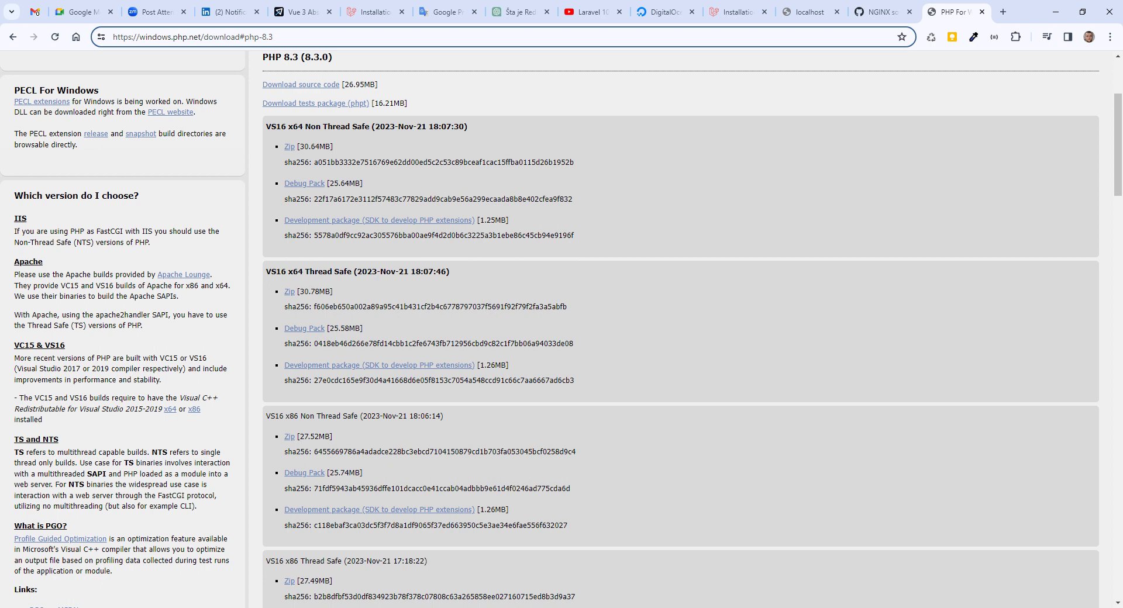
click(968, 607)
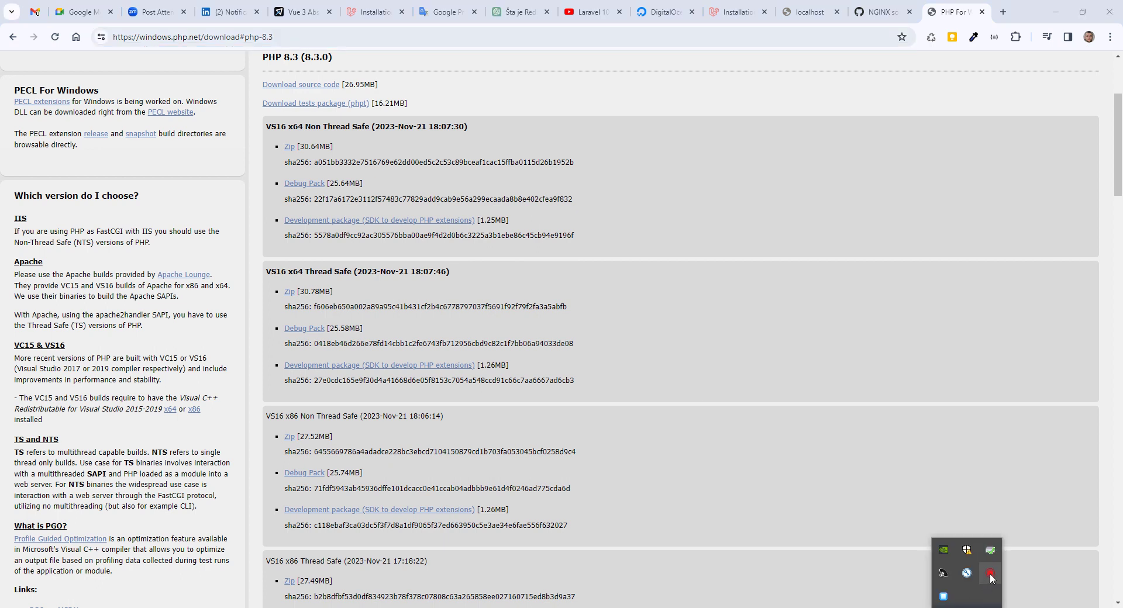
right_click(943, 598)
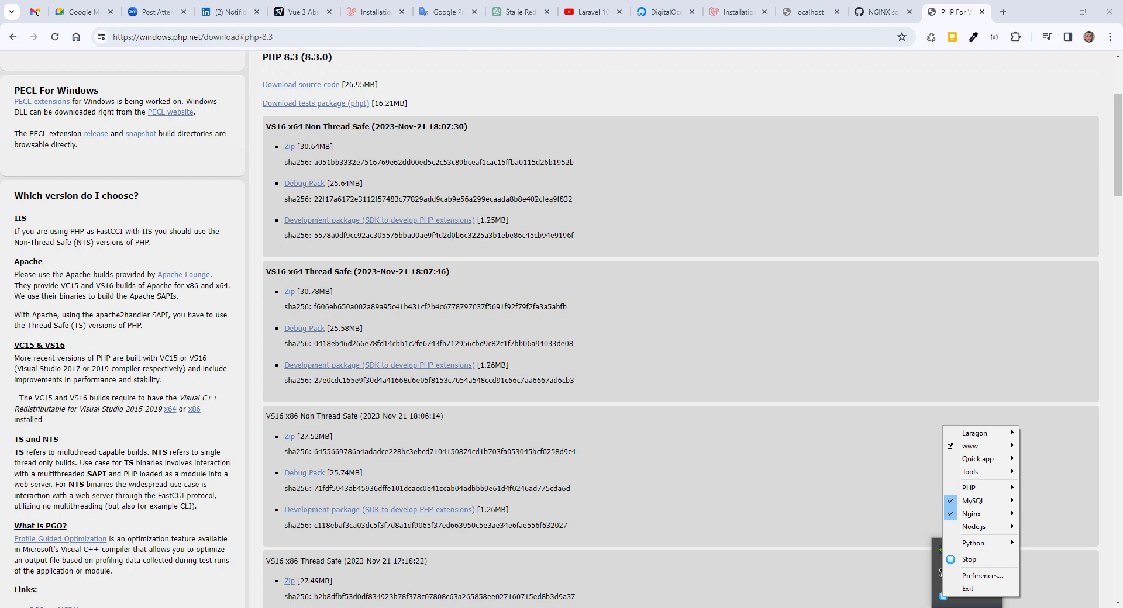
click(847, 488)
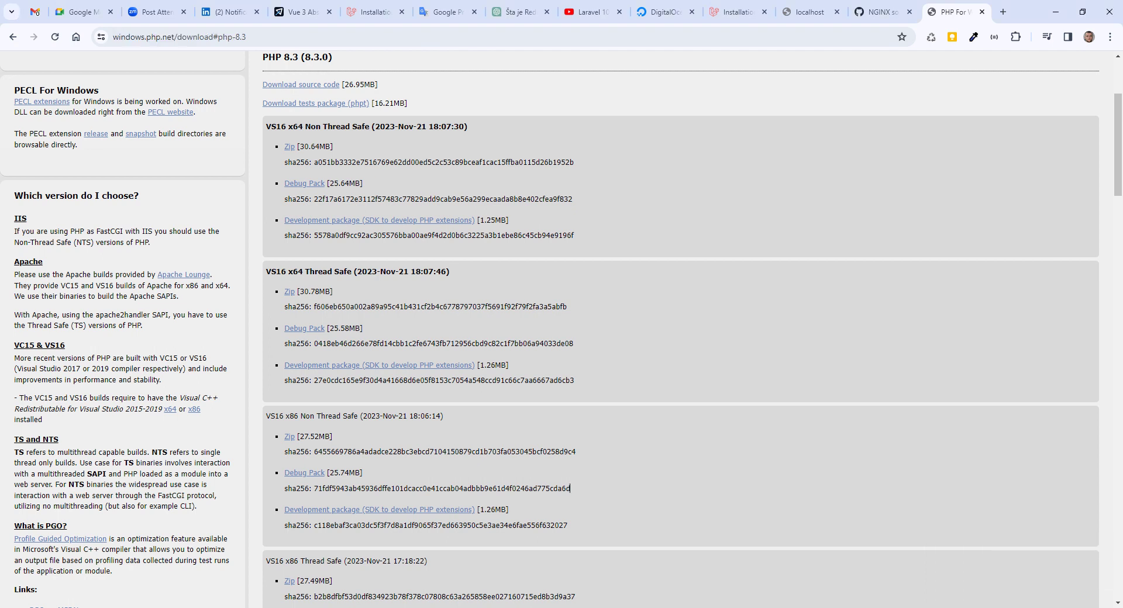
click(500, 607)
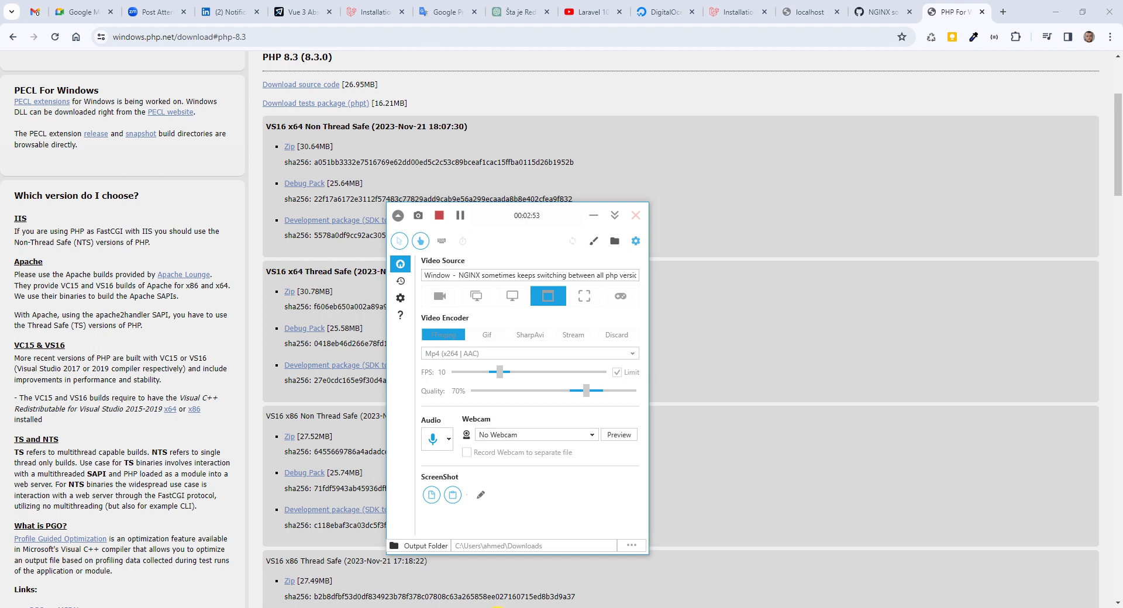
click(500, 607)
- Restart Laragon by stopping its running services and starting them all again from its main window
click(966, 607)
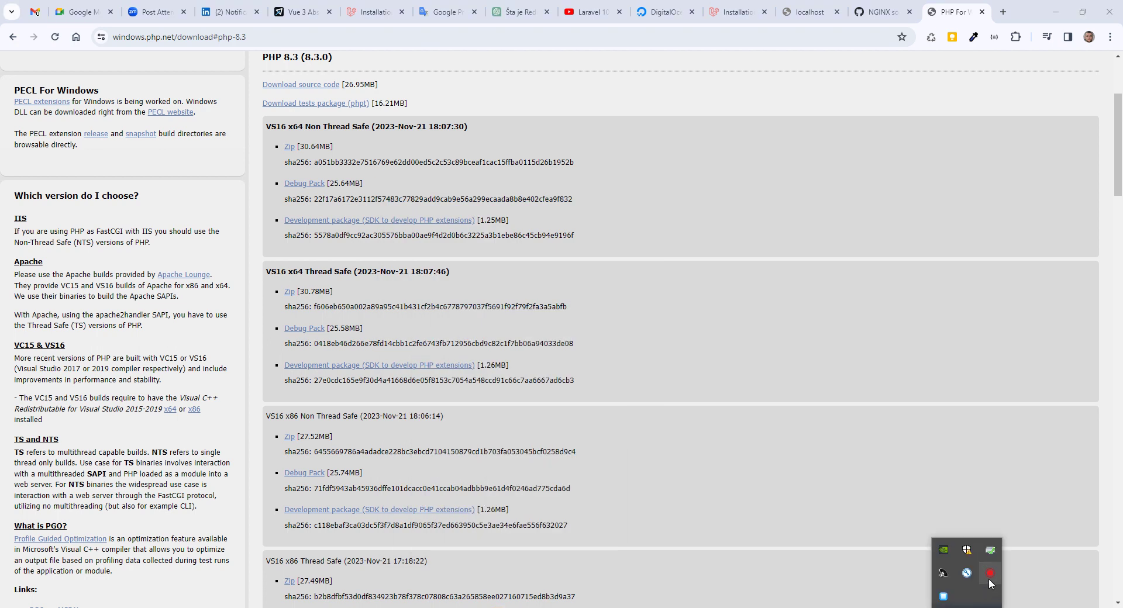
click(948, 593)
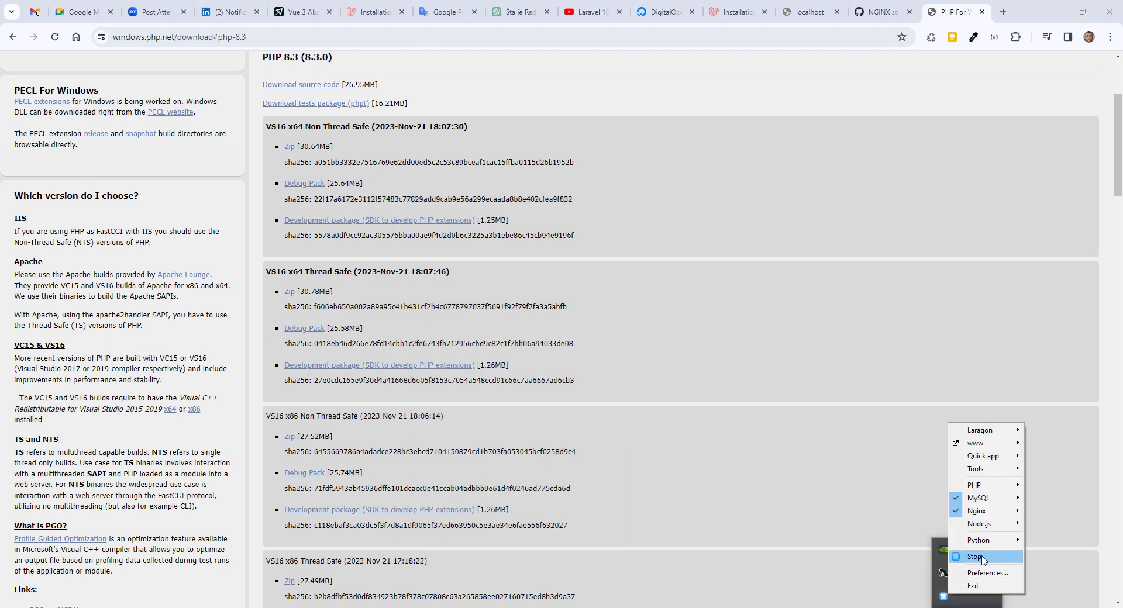
click(983, 559)
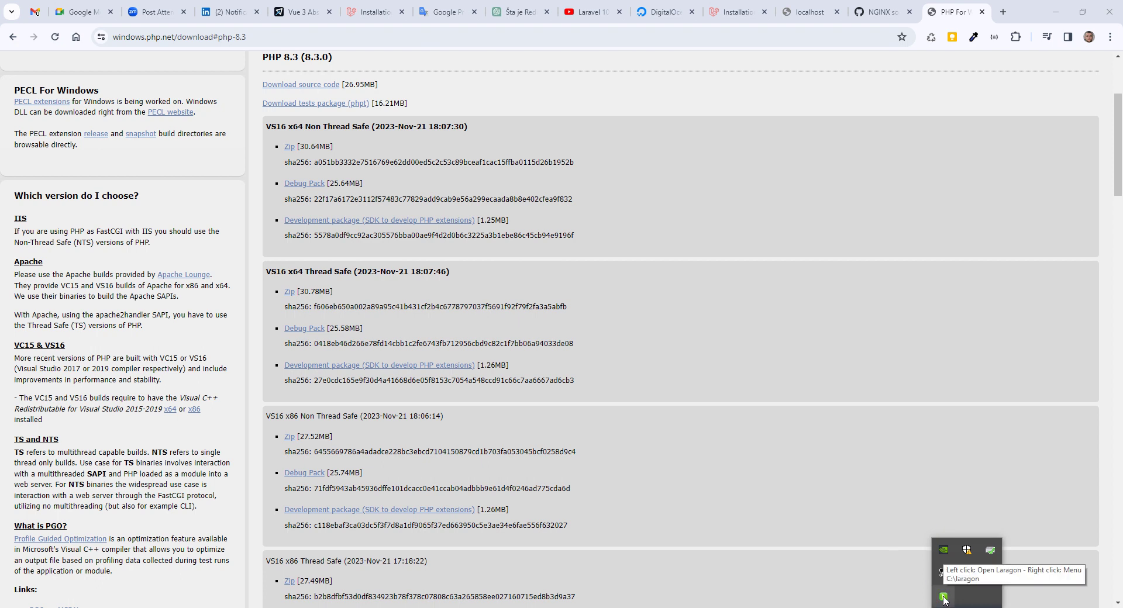
click(943, 597)
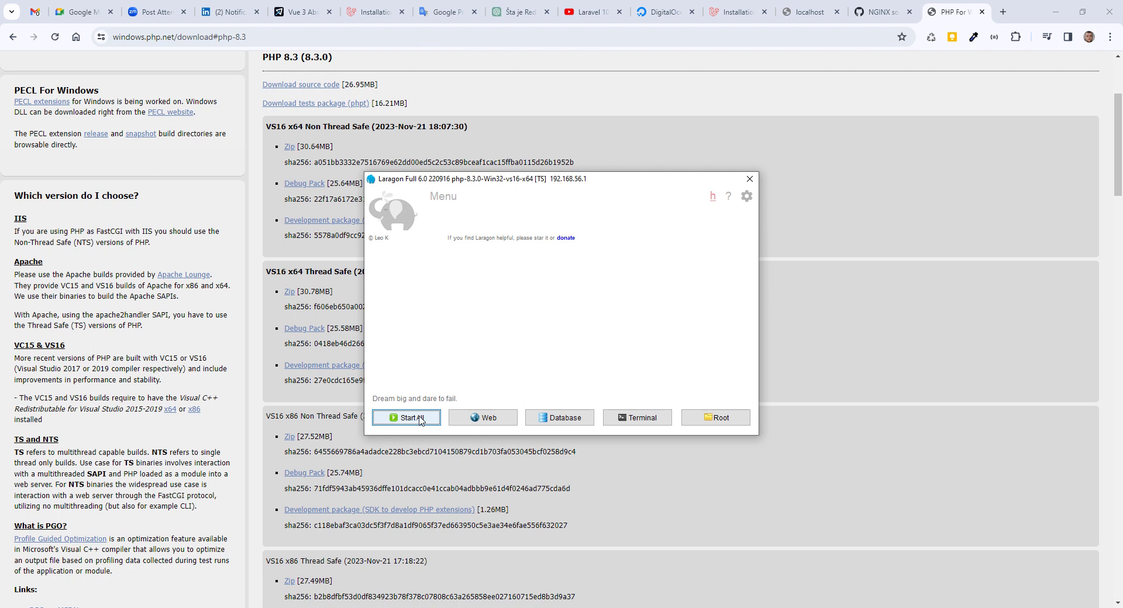
click(416, 418)
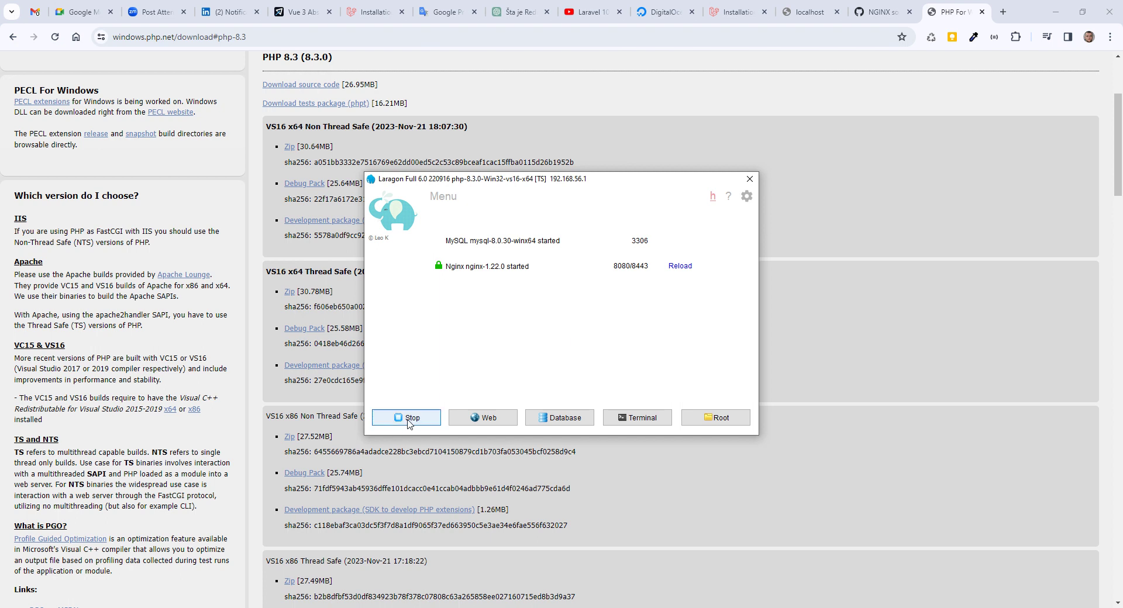
- Open the Laragon terminal and check the PHP version in the latest php -v output
click(637, 417)
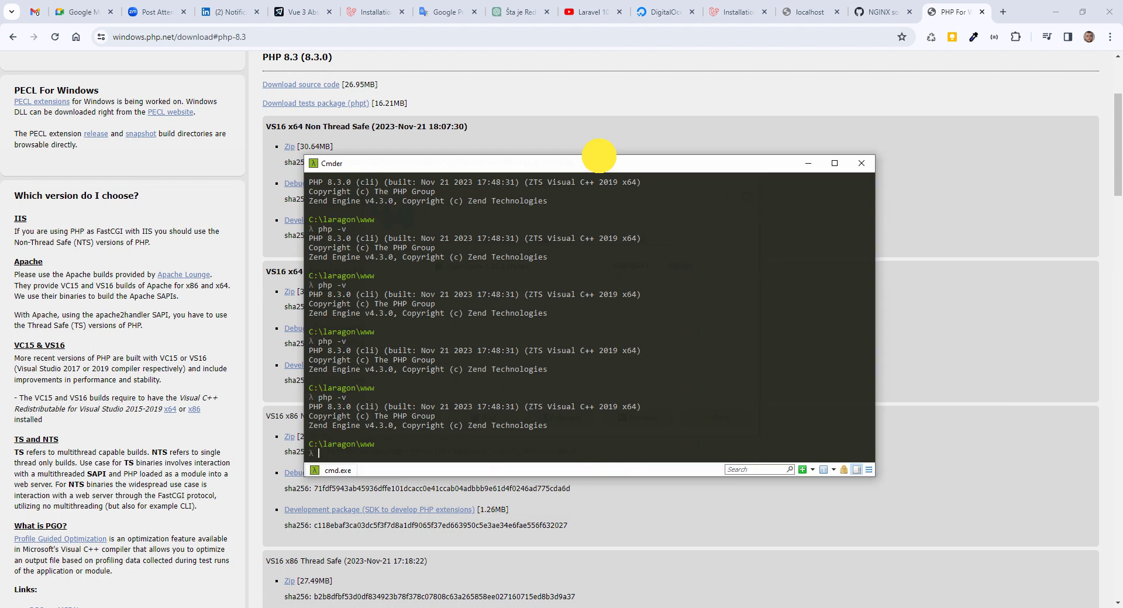
drag(665, 150, 619, 139)
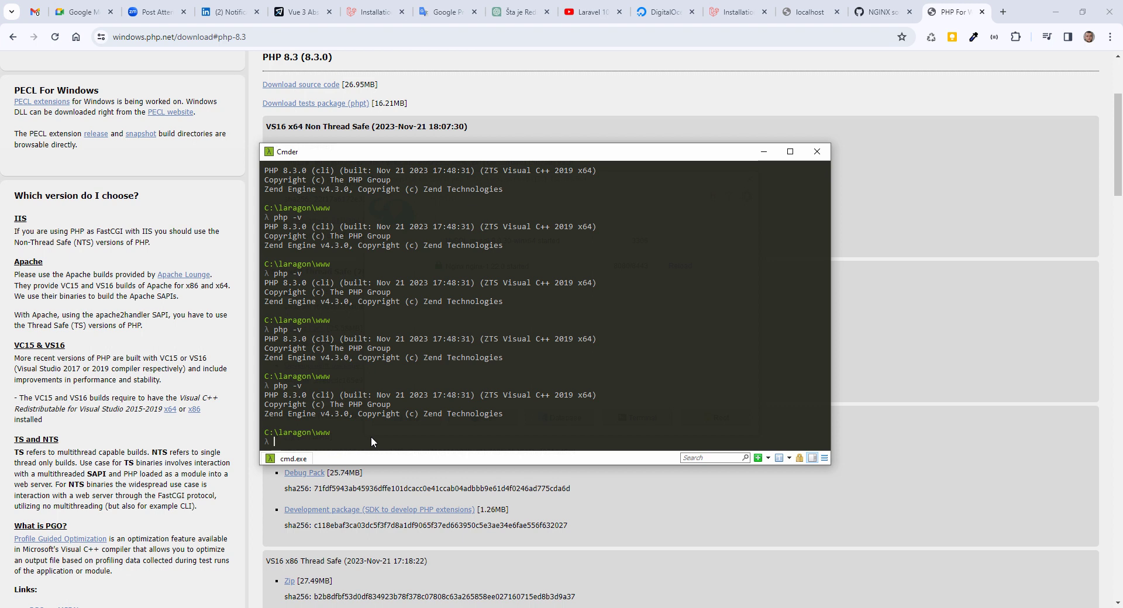
text(php -)
key(BackSpace)
key(BackSpace)
key(BackSpace)
key(BackSpace)
key(BackSpace)
drag(282, 394, 322, 394)
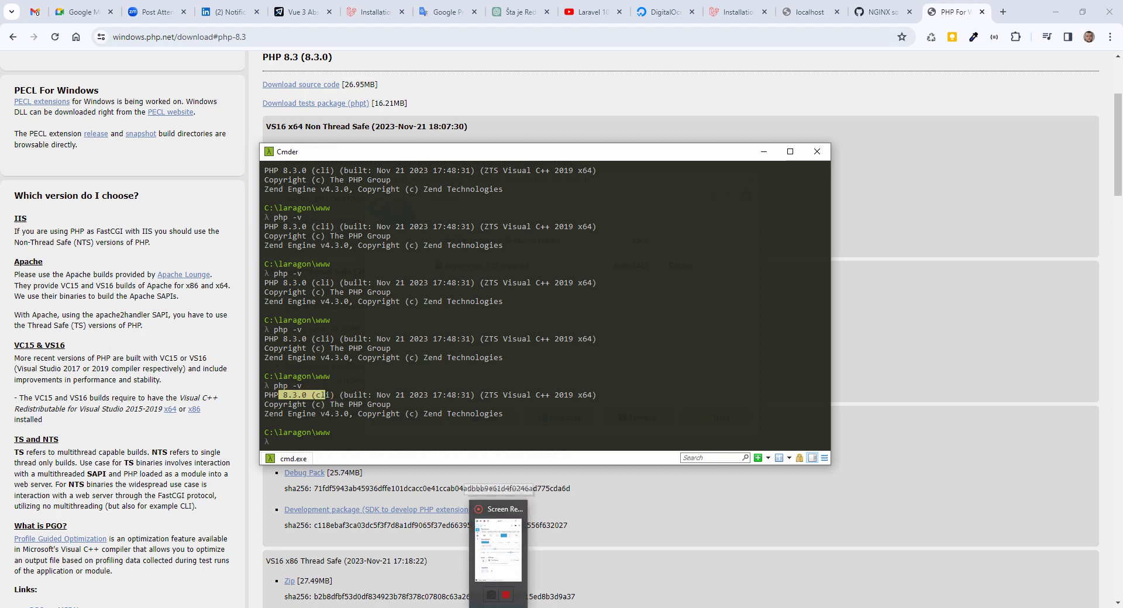
click(498, 607)
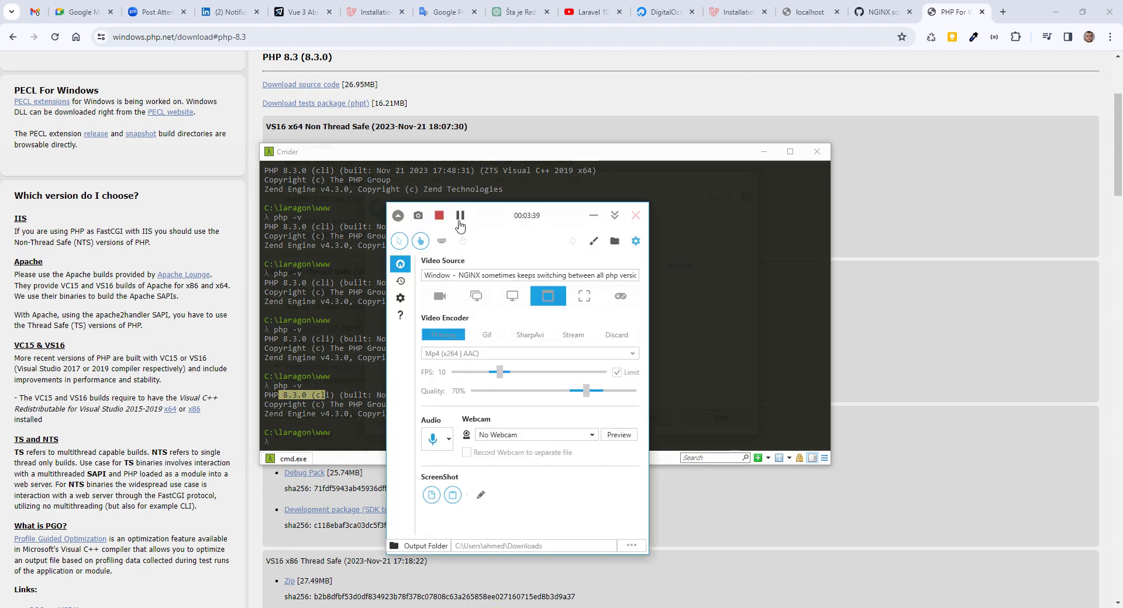